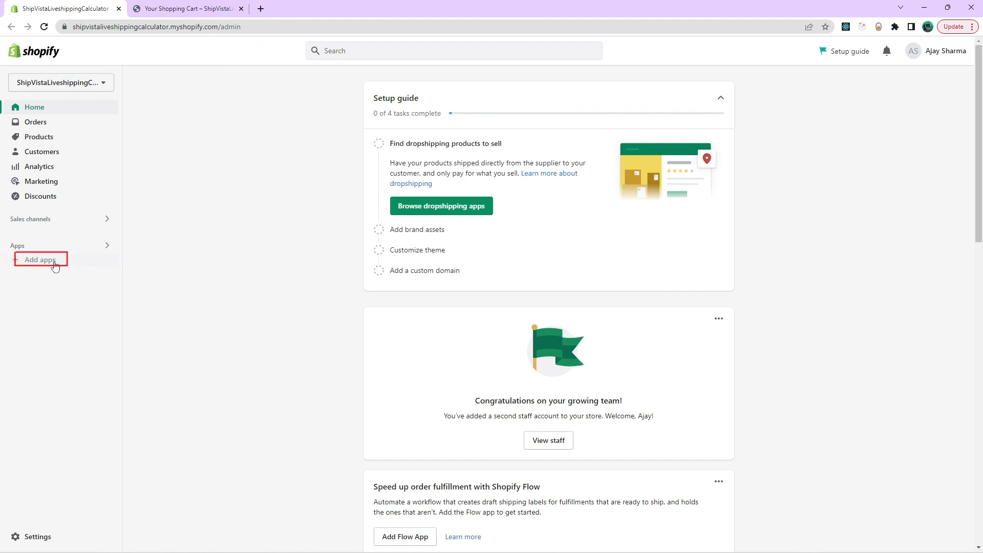
Open the Shopify App Store from the apps and sales channels section of the store settings.
click(31, 264)
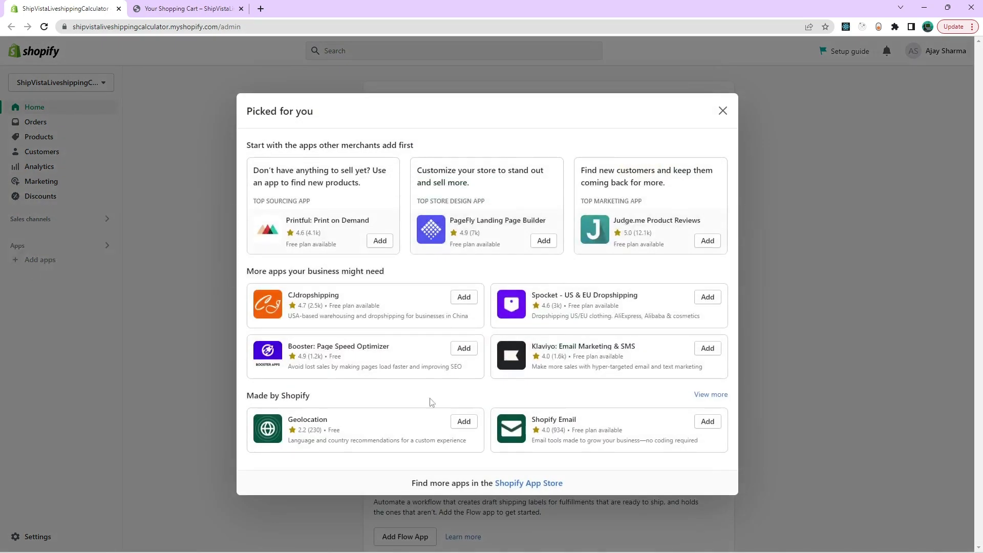
click(173, 290)
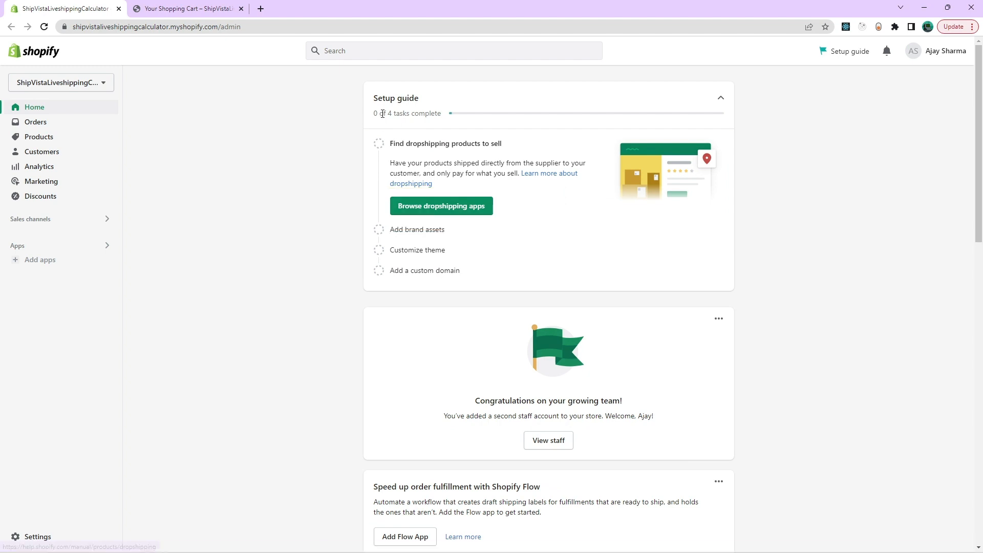
click(51, 538)
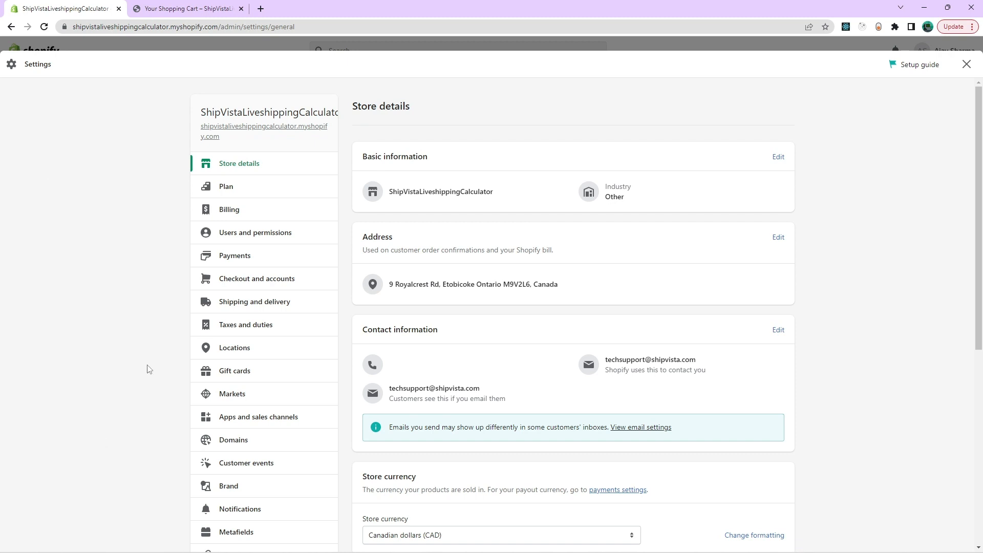
click(261, 423)
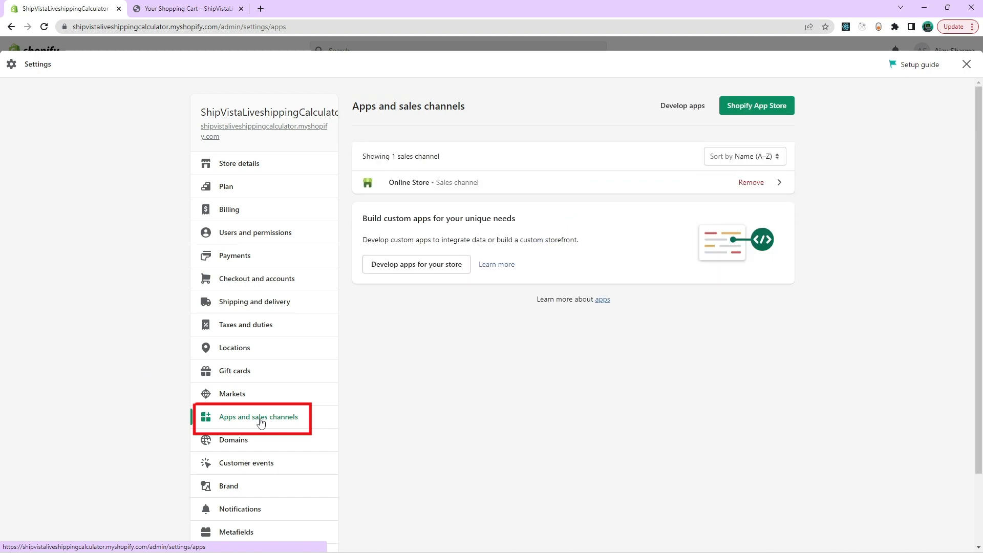
click(779, 106)
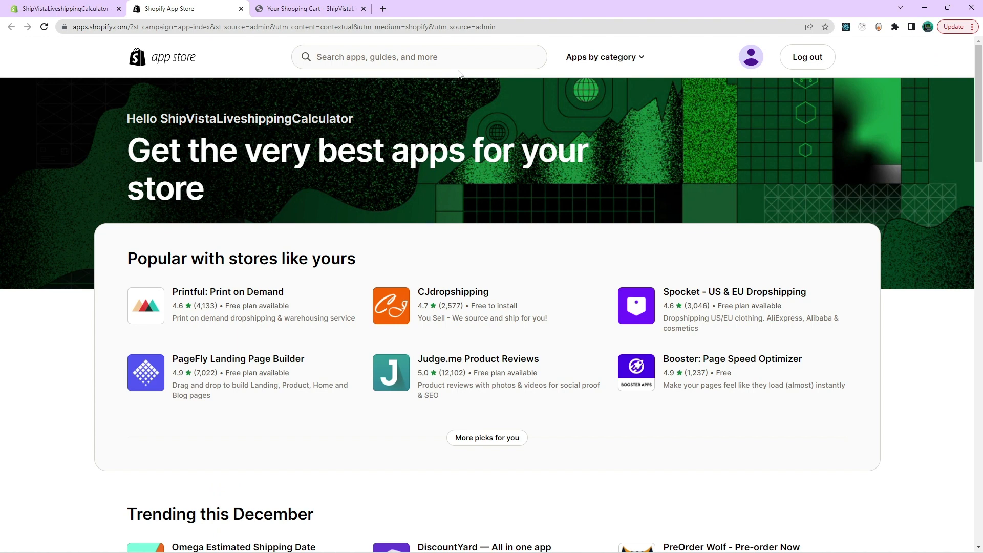
Search the app store for "live shipp" and open the Live Shipping Cost Calculator listing.
click(460, 62)
text(l)
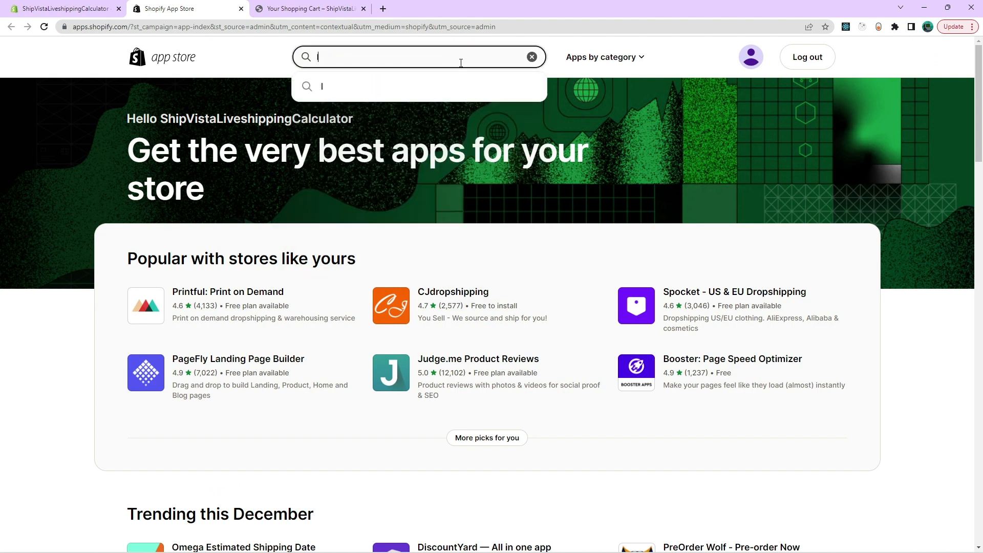
text(ive s)
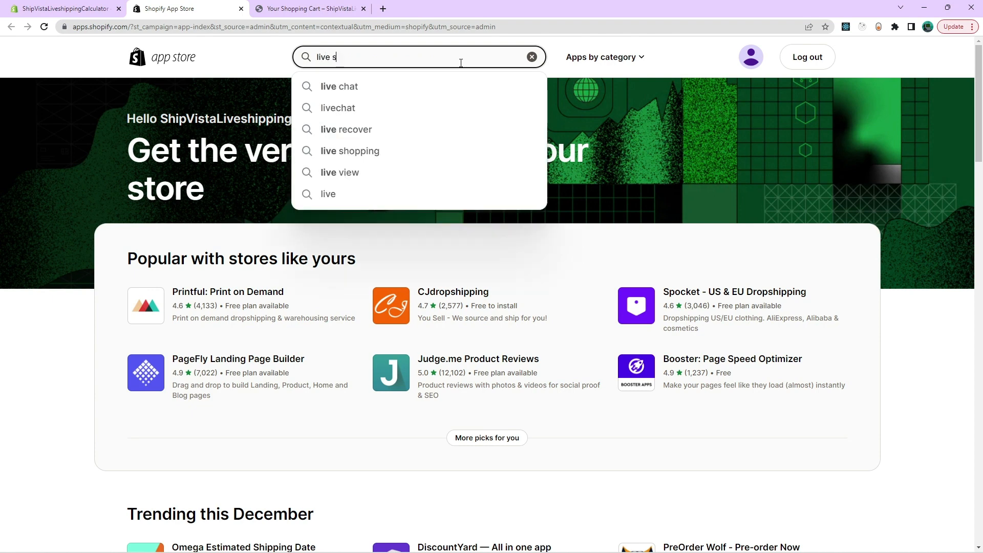
text(hipp)
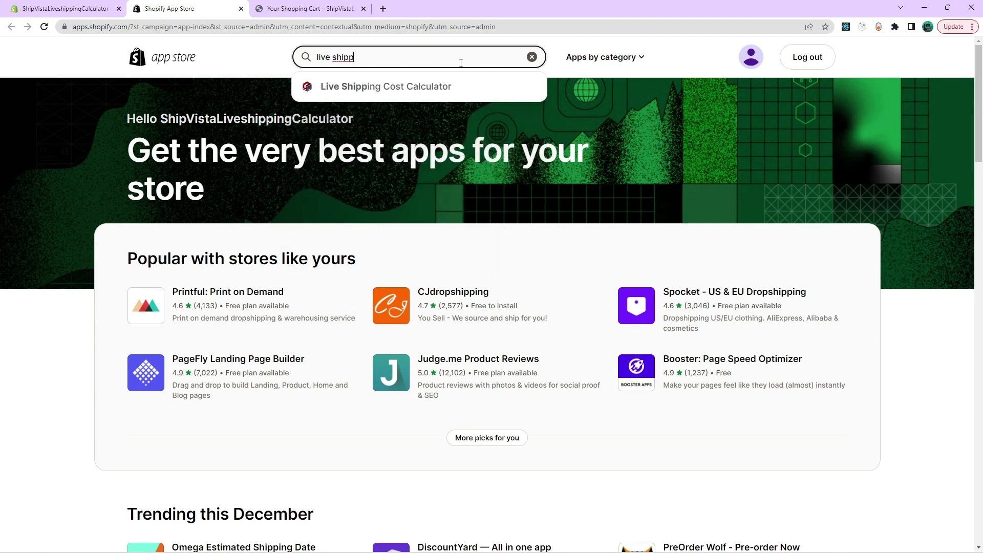
click(444, 88)
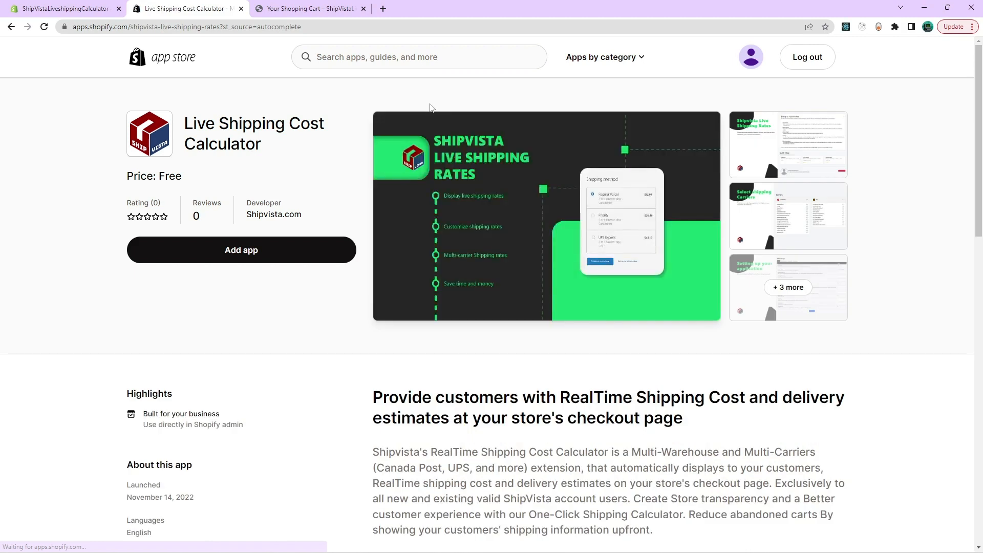
Install the Live Shipping Cost Calculator app and connect it to the ShipVista account with the filled-in credentials.
click(237, 258)
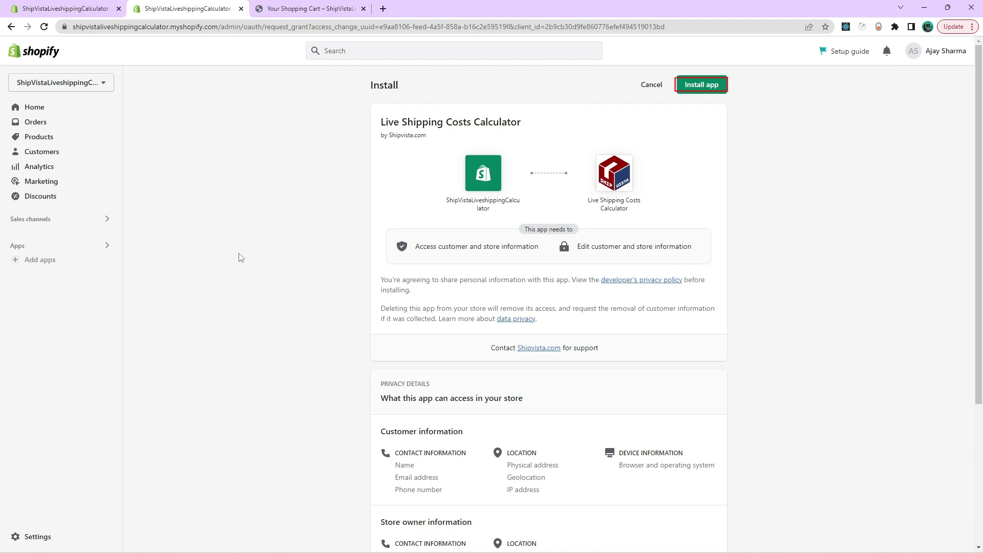
click(717, 84)
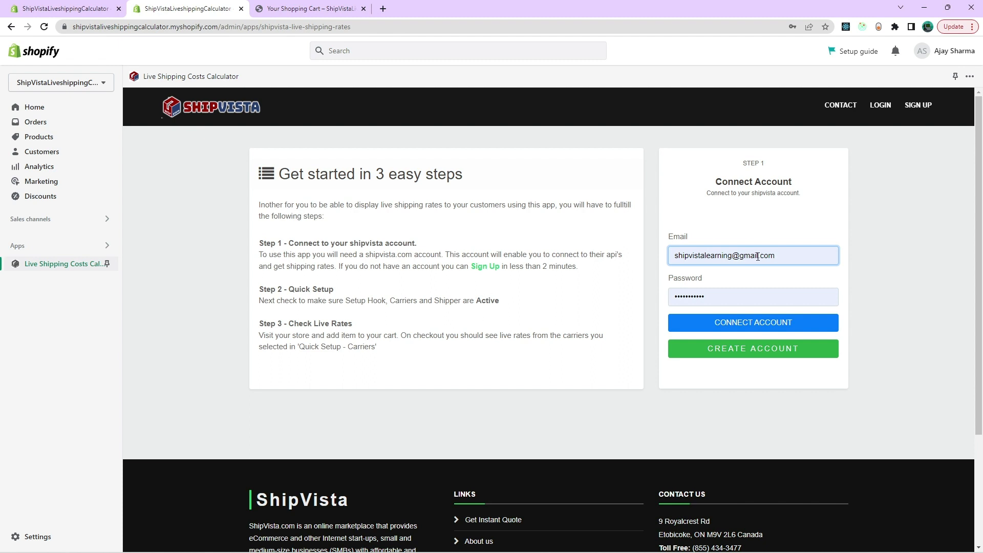
click(751, 325)
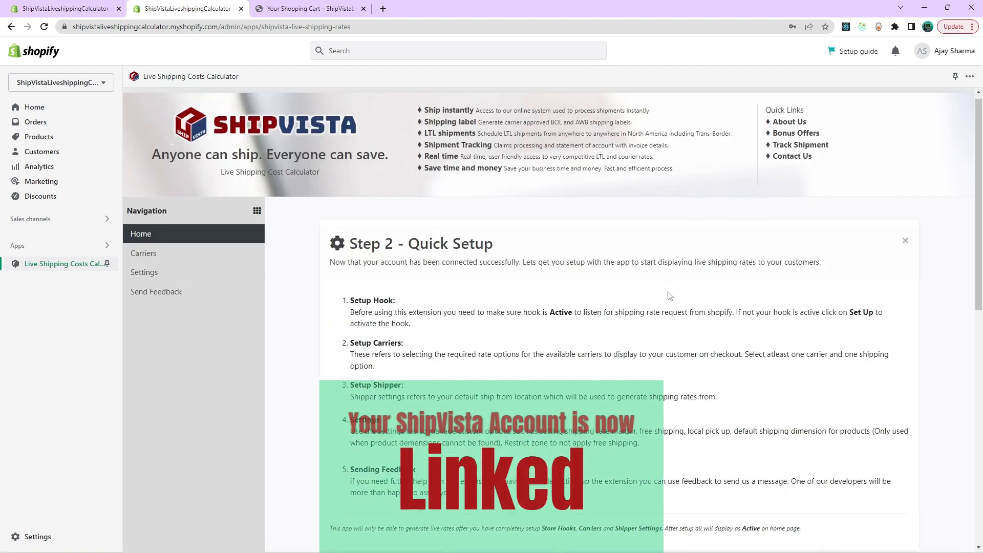
In the app's carrier setup, turn on all shipping options for Canada Post, UPS and CANPAR.
scroll(669, 295, down, 3)
scroll(670, 295, down, 2)
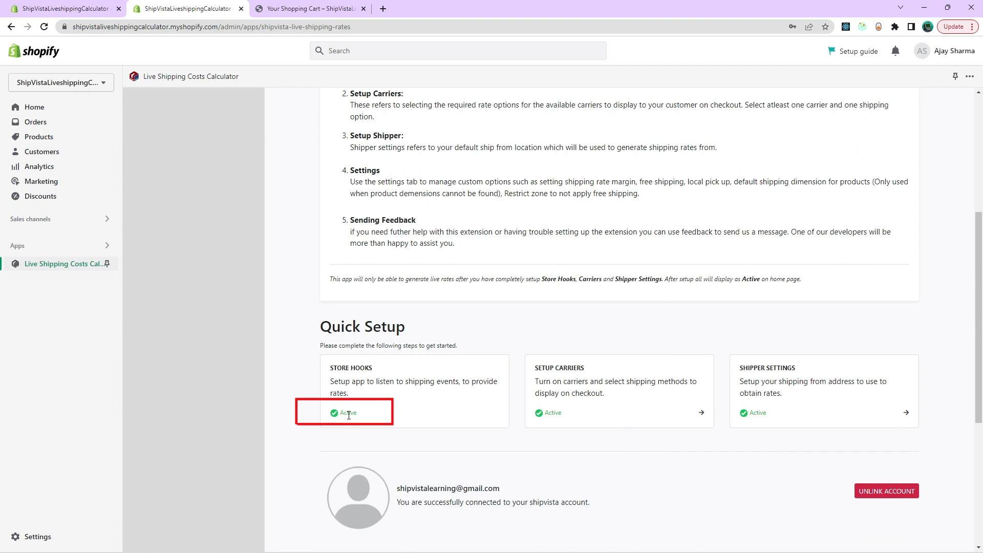
click(703, 414)
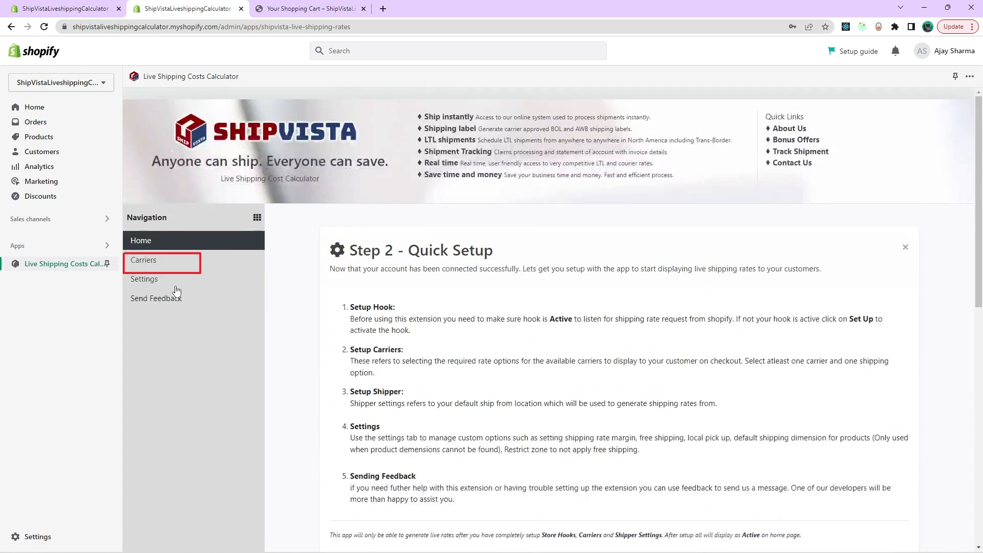
click(143, 262)
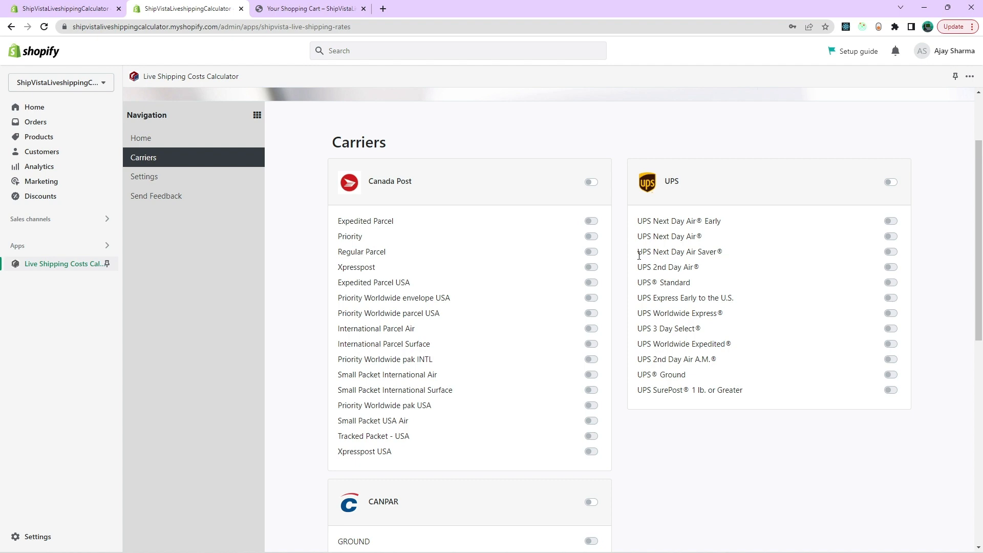
click(592, 183)
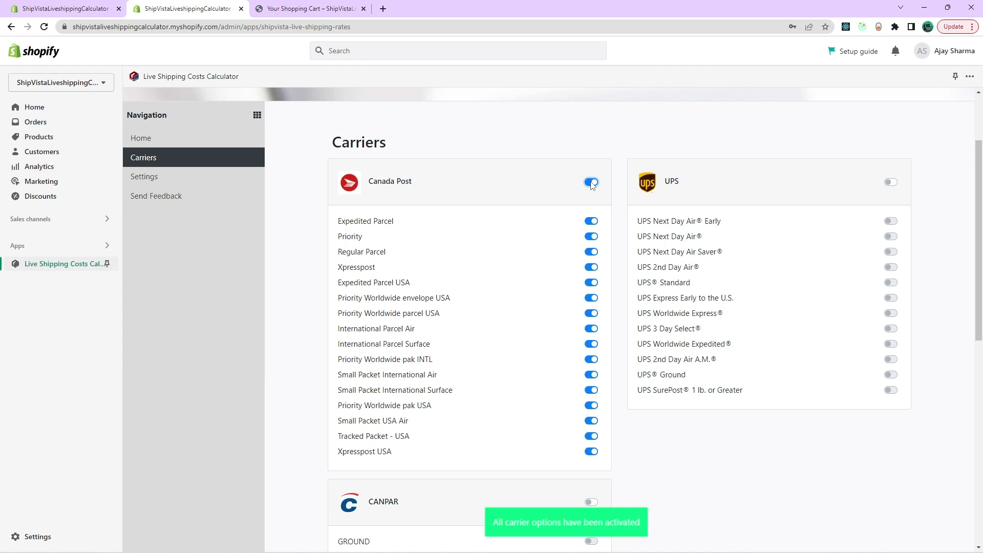
click(893, 184)
scroll(779, 220, down, 3)
click(591, 348)
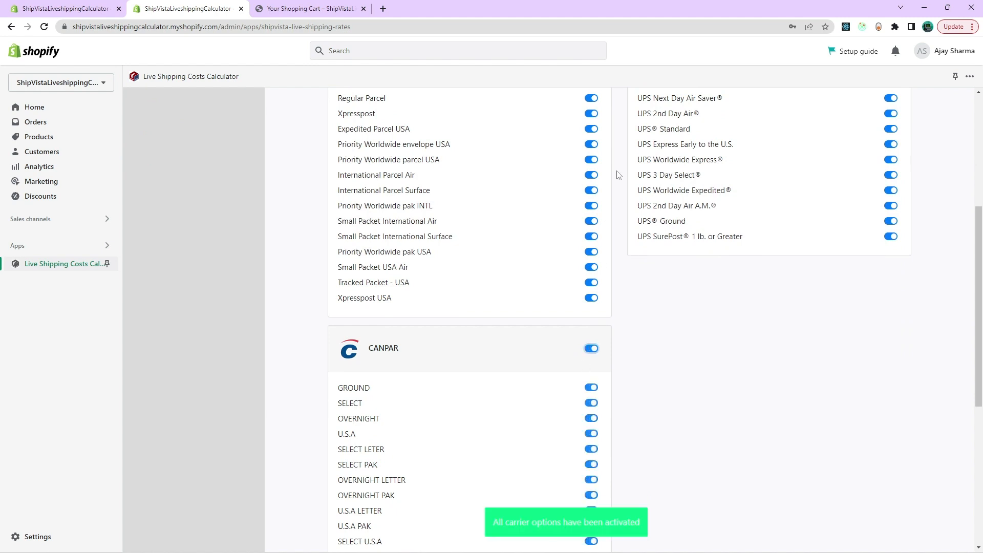
In the app's basic settings, set the fallback rate to 50 and apply it per unit quantity.
scroll(603, 149, up, 1)
scroll(683, 436, up, 1)
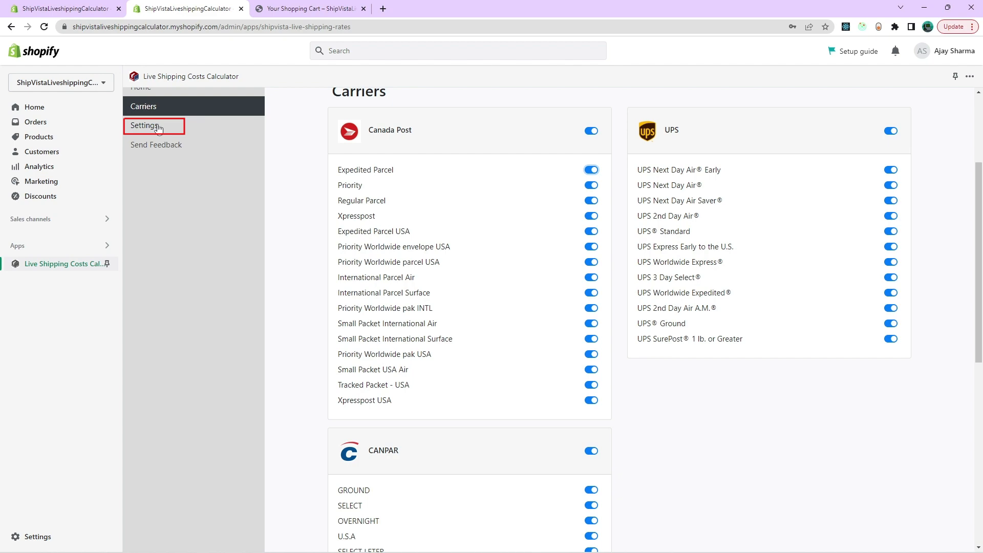
scroll(159, 126, up, 1)
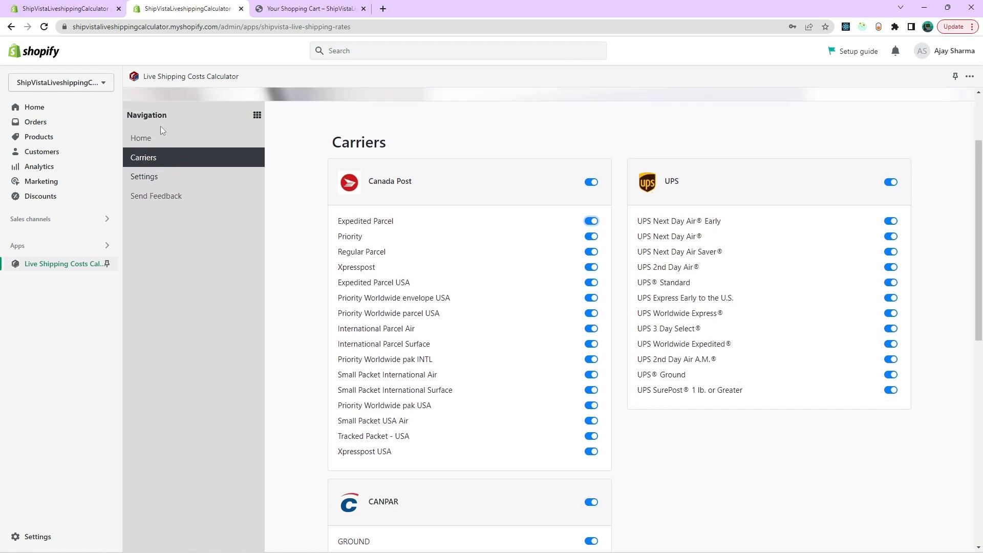
click(154, 186)
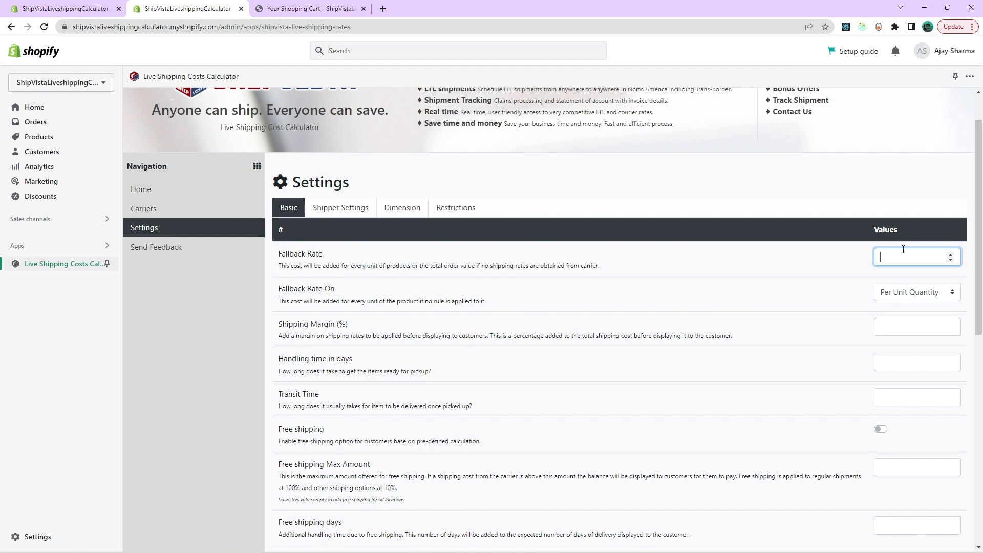
text(100)
key(BackSpace)
key(BackSpace)
key(BackSpace)
text(50)
click(900, 296)
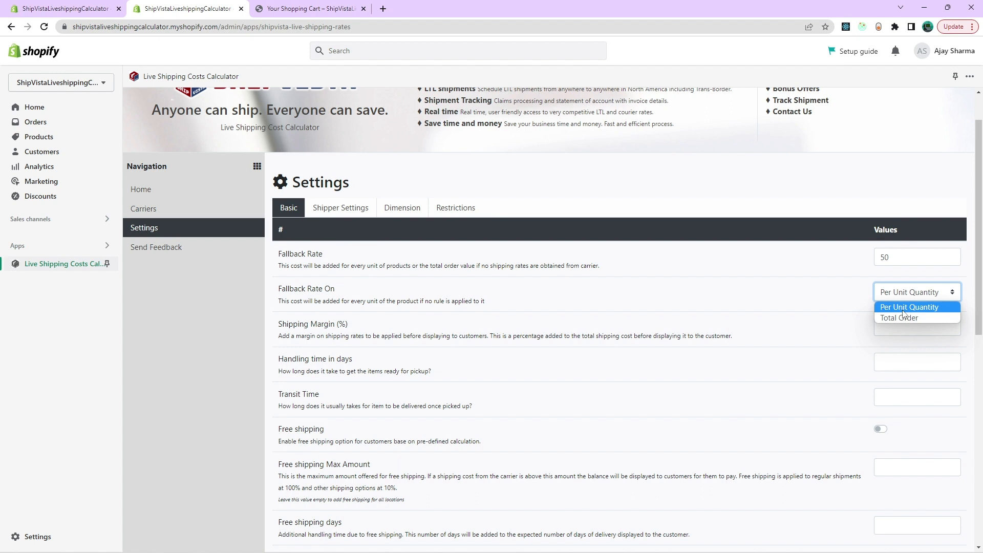
click(904, 308)
Set the shipping margin to 20% and the handling time to 2 days, leaving the transit time empty.
click(900, 327)
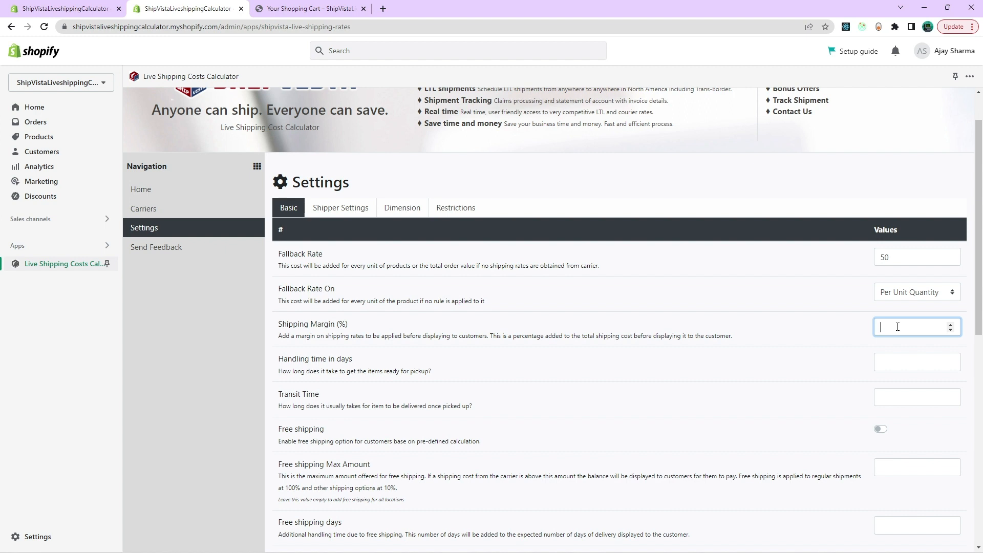
text(20)
click(903, 365)
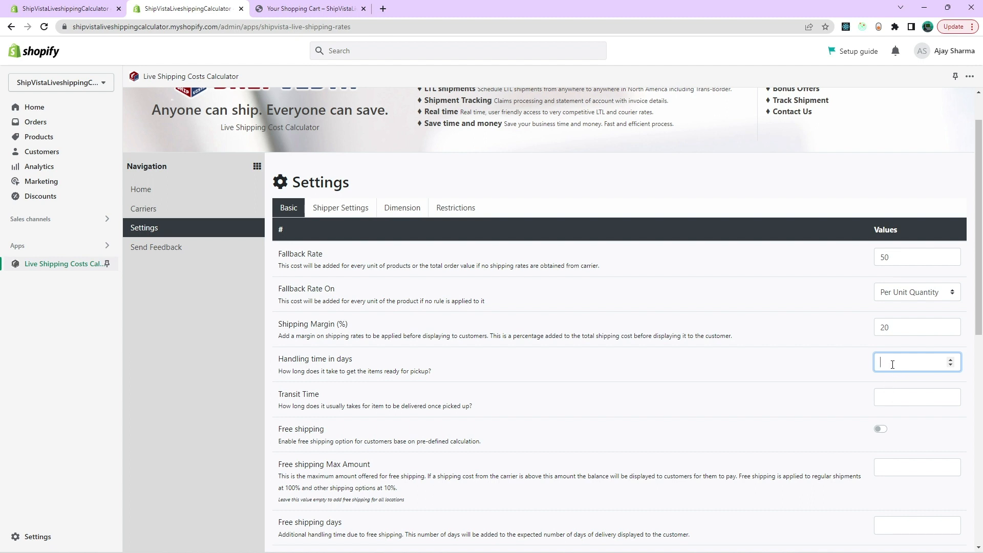
text(2)
click(894, 397)
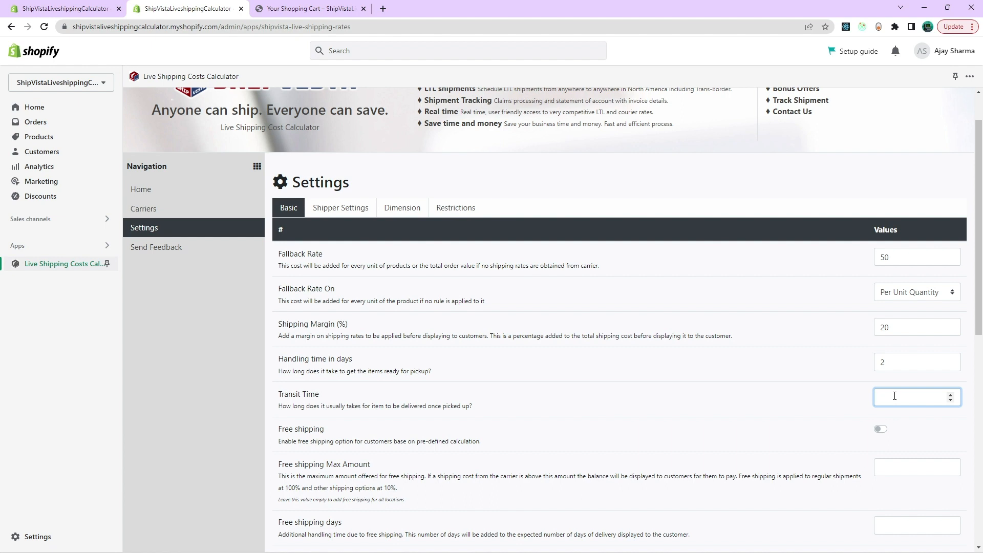
Enable free shipping with a maximum amount of 15 and 2 free shipping days.
click(882, 430)
click(886, 431)
scroll(888, 420, down, 1)
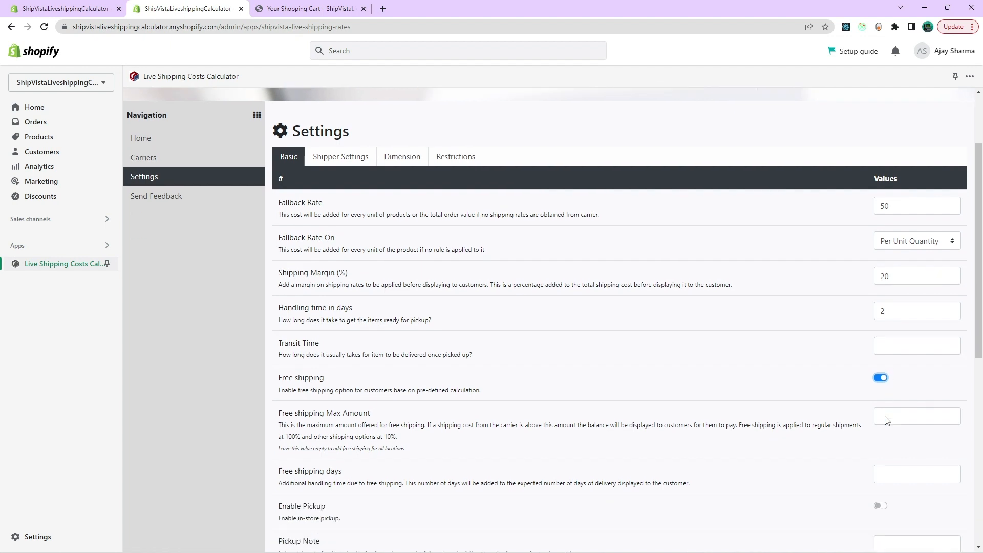
click(886, 416)
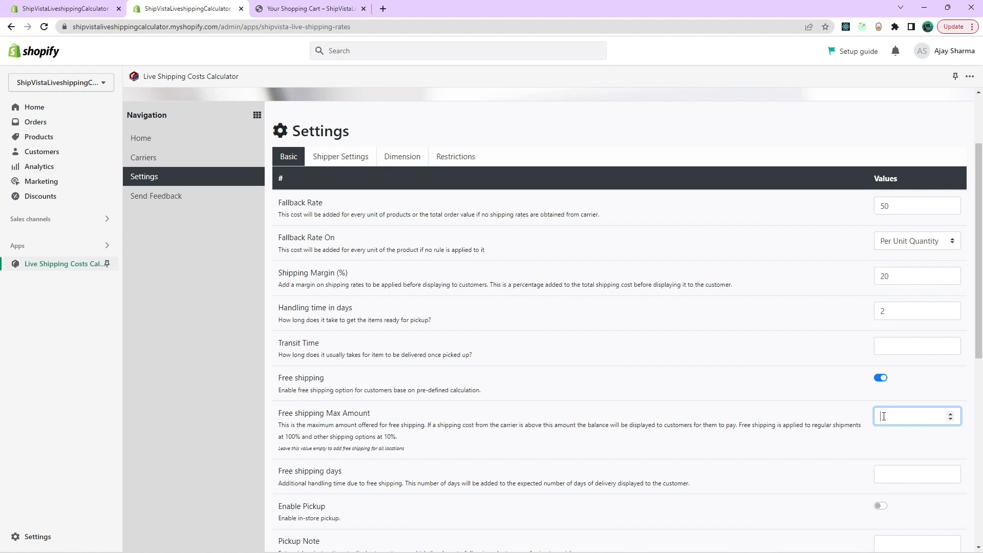
text(15)
scroll(884, 416, down, 3)
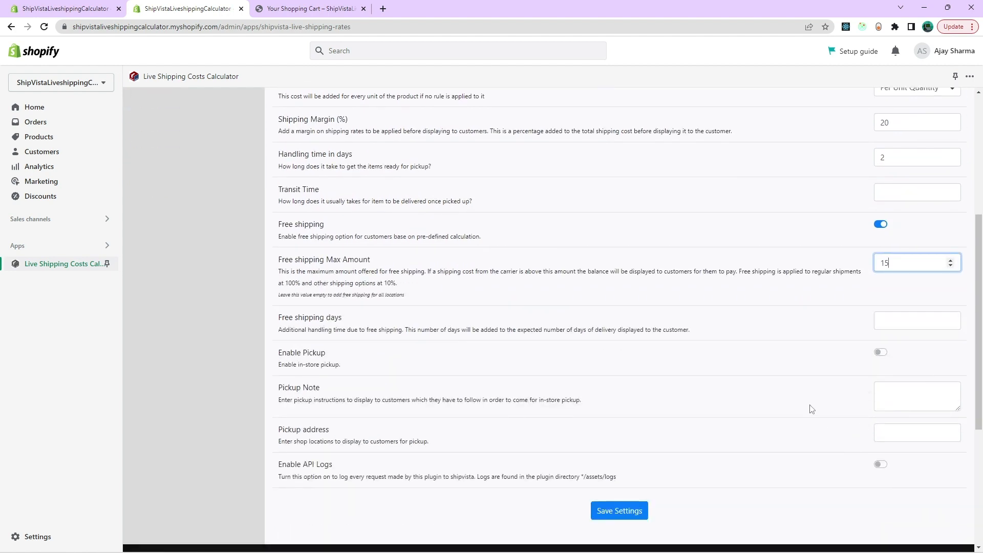
click(911, 324)
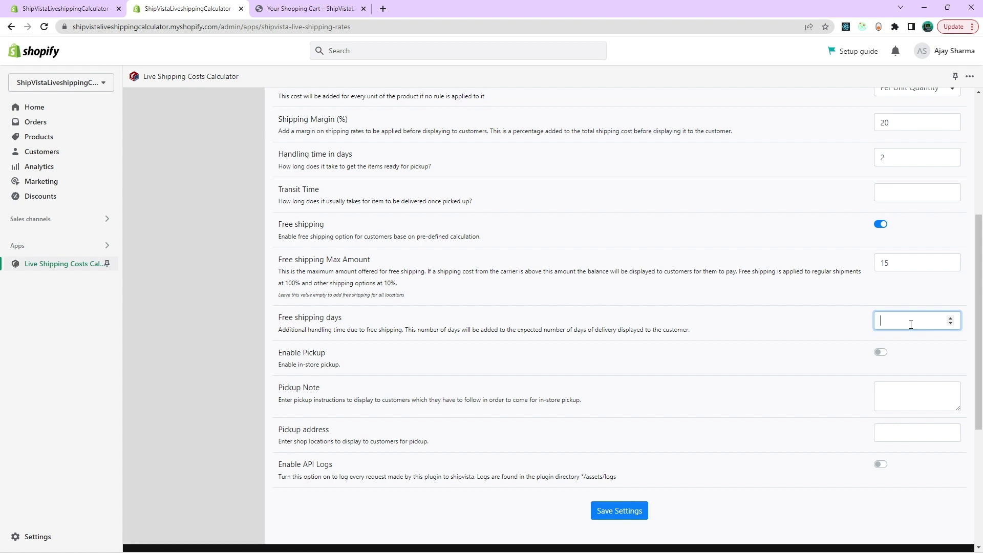
text(2)
Enable in-store pickup with an empty note and address, turn on API logs, and save the basic settings.
click(881, 353)
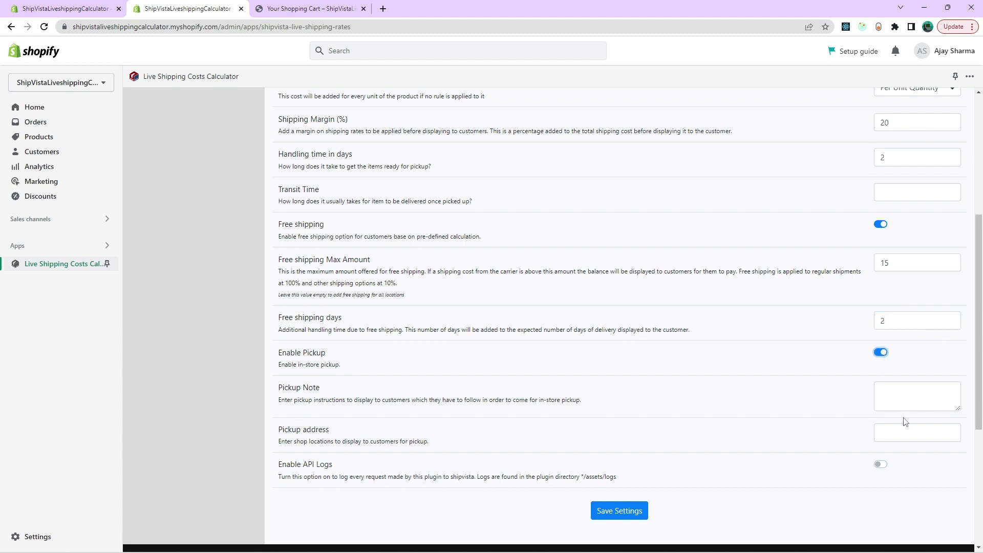
click(906, 402)
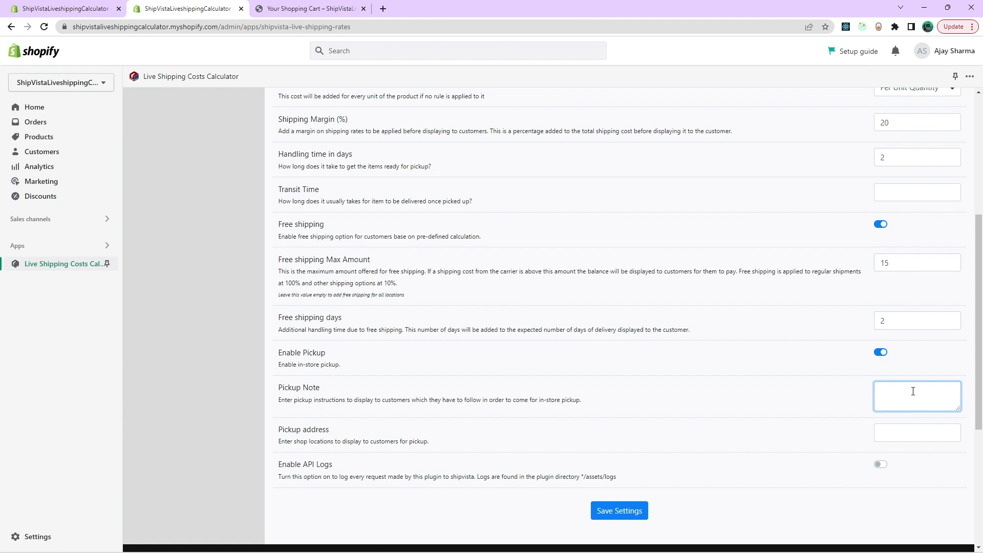
click(922, 433)
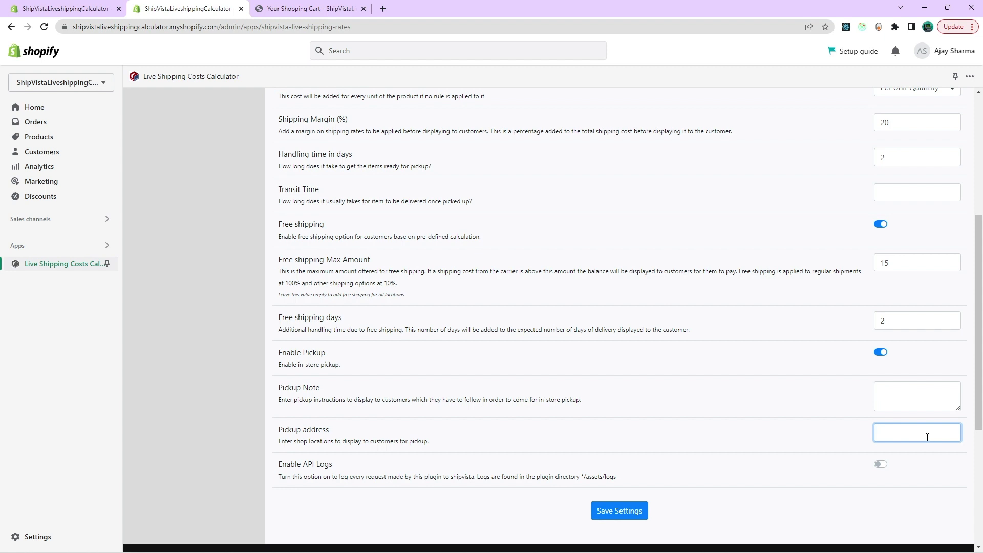
click(882, 465)
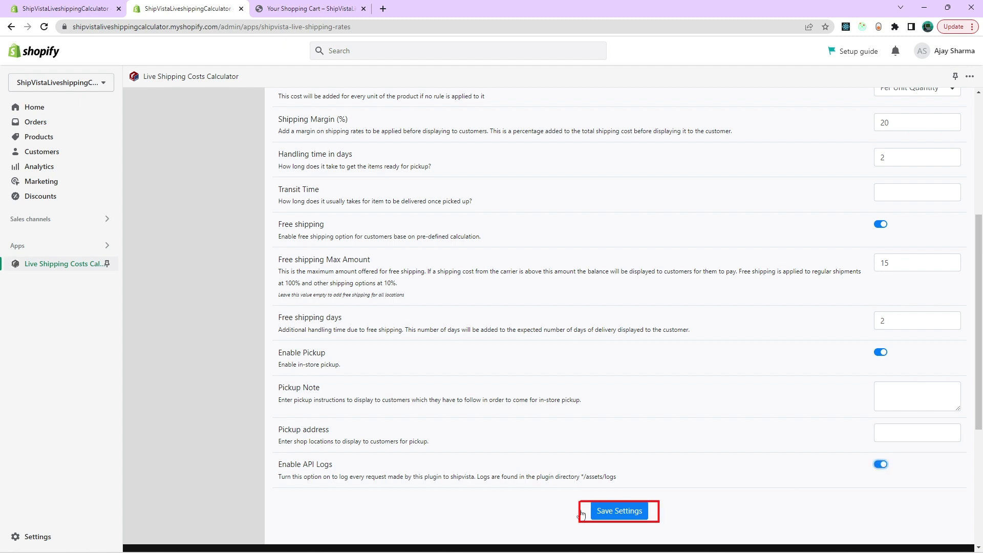
click(639, 512)
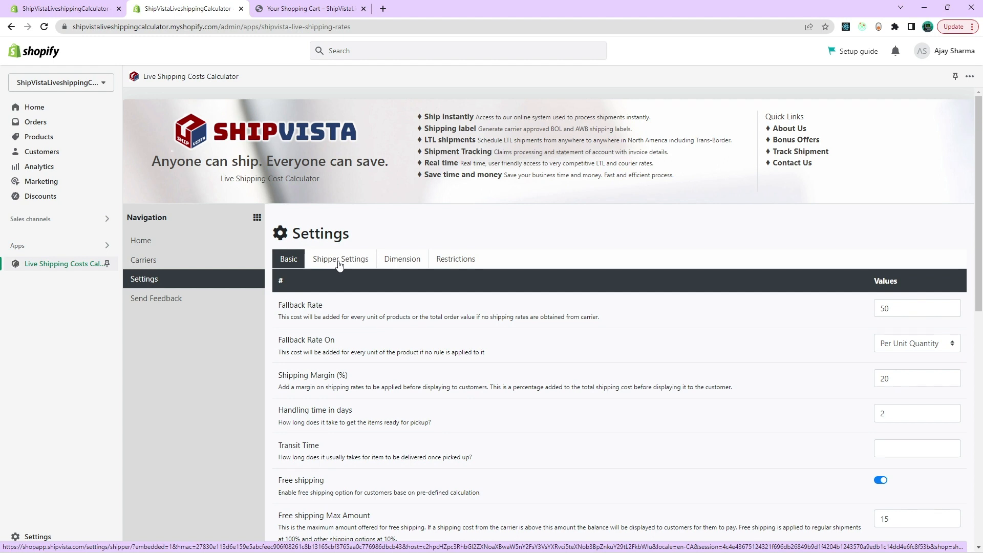
Fill in the shipper origin with country code Ca, state ON and the saved city, postal code and street address, and save the settings.
click(334, 259)
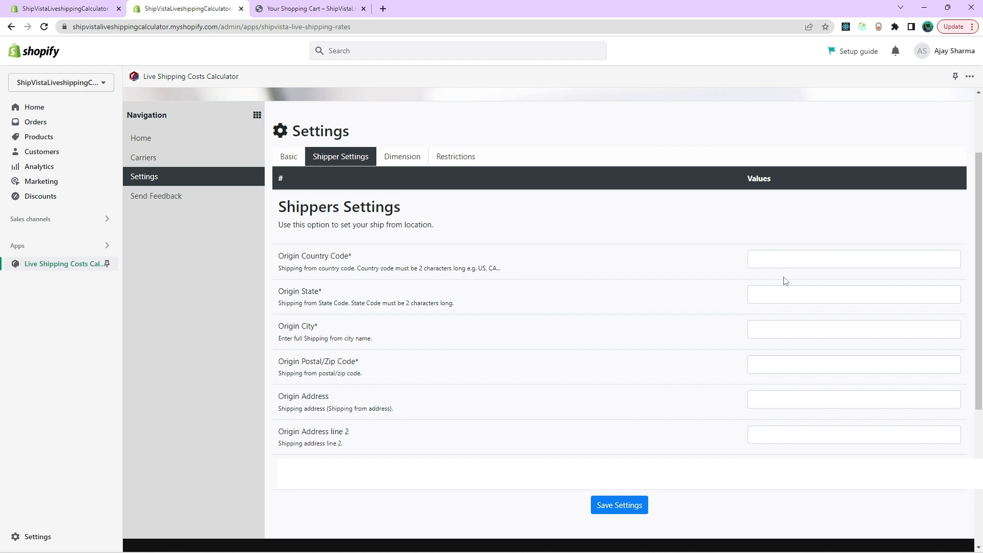
click(786, 261)
click(819, 289)
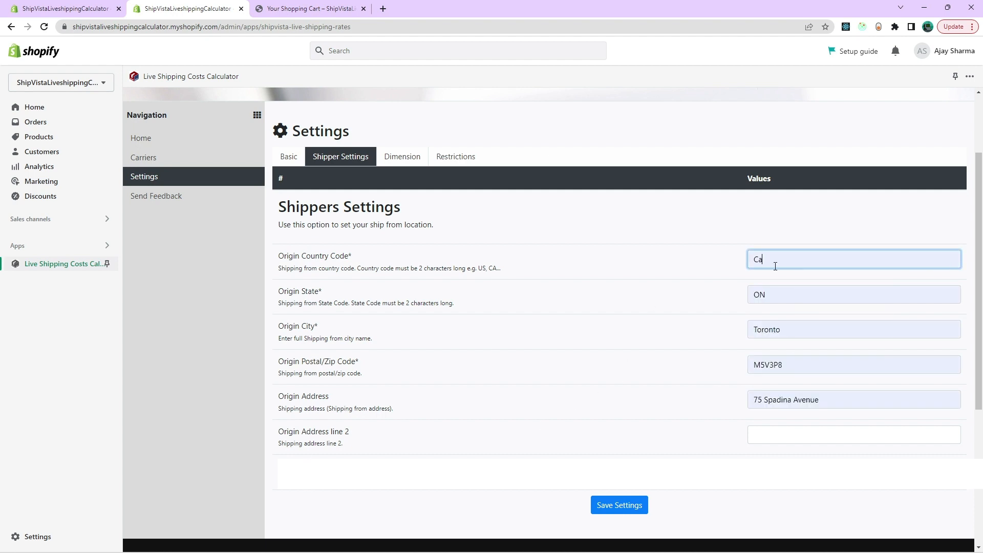
click(751, 451)
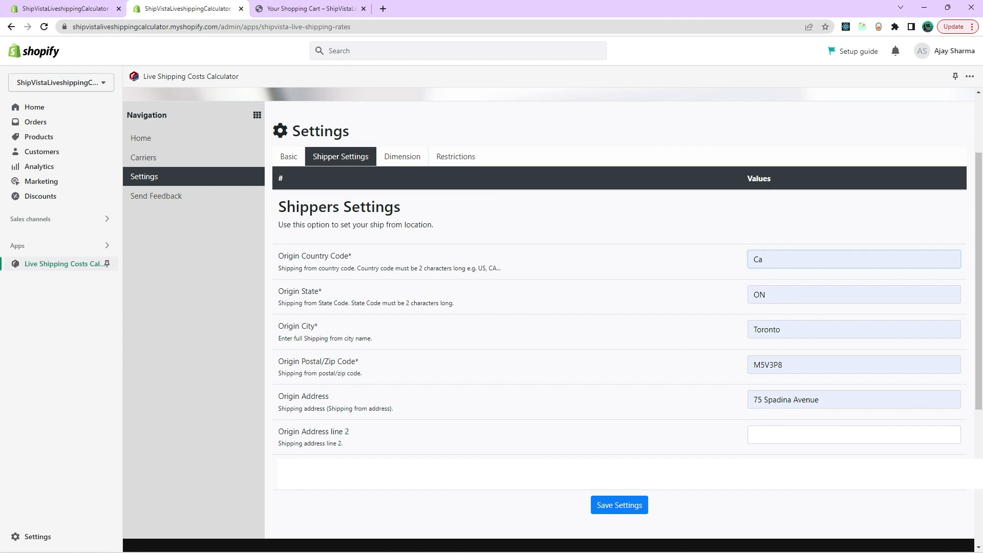
click(625, 517)
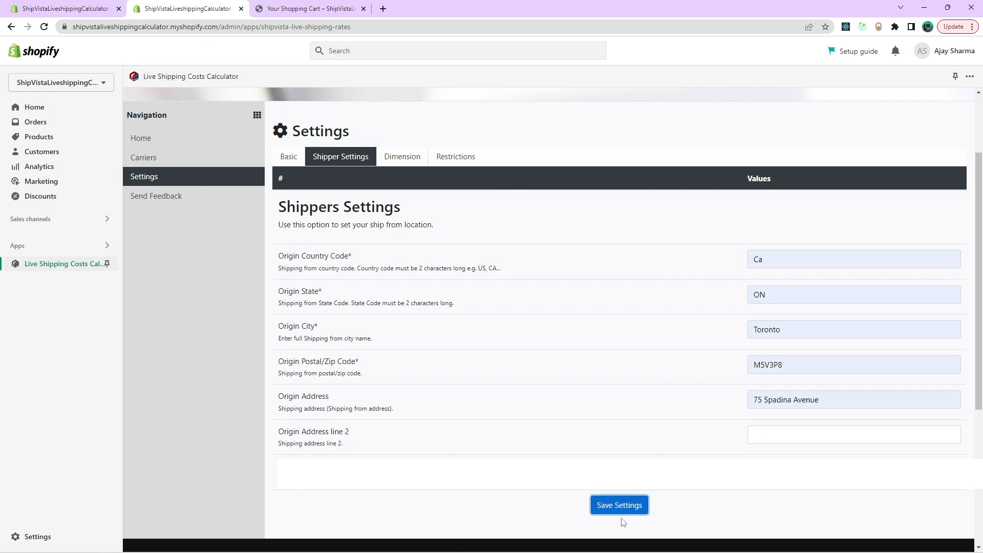
In the fallback dimension settings, set the length to 2.5 cm, the width to 2 cm and the height to 1 cm.
click(405, 163)
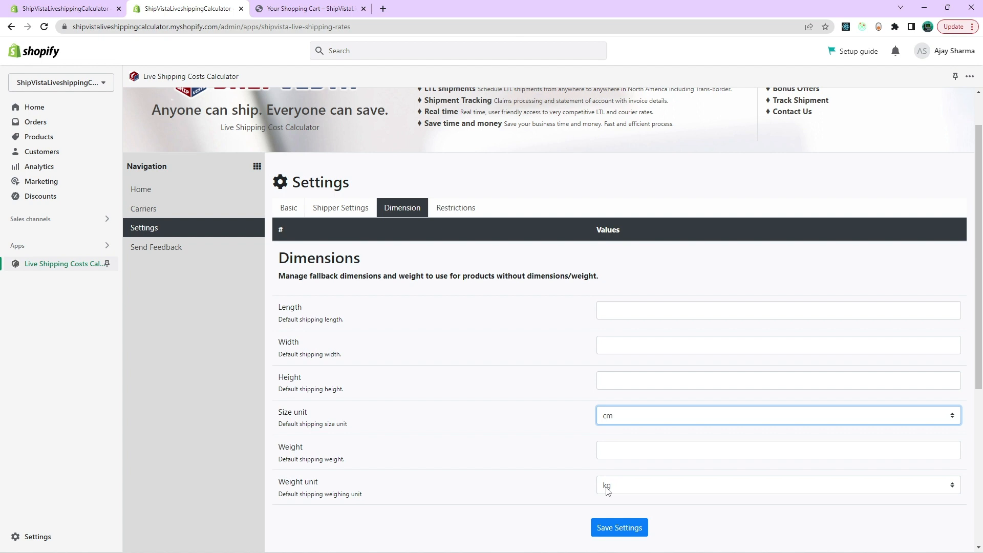
click(660, 310)
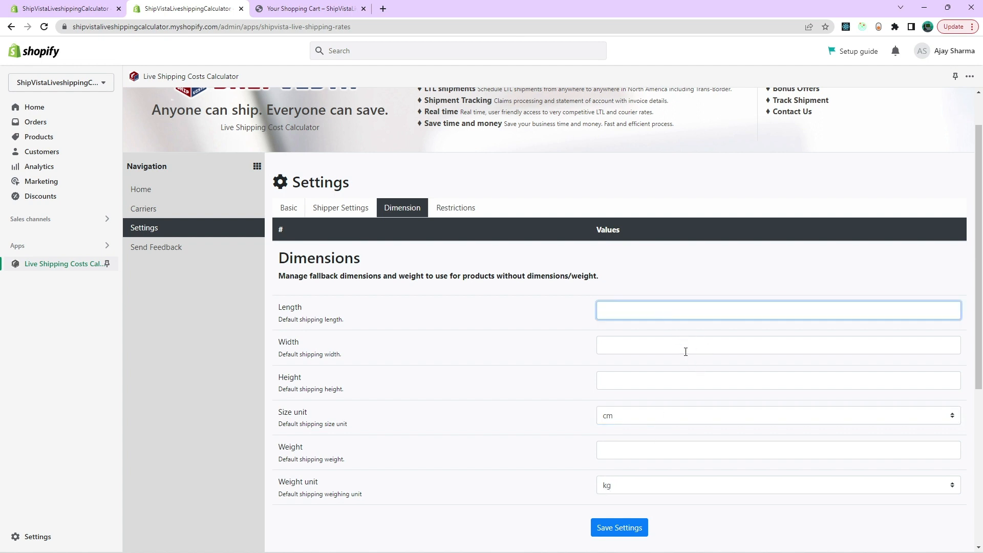
text(2.5)
click(686, 352)
text(2)
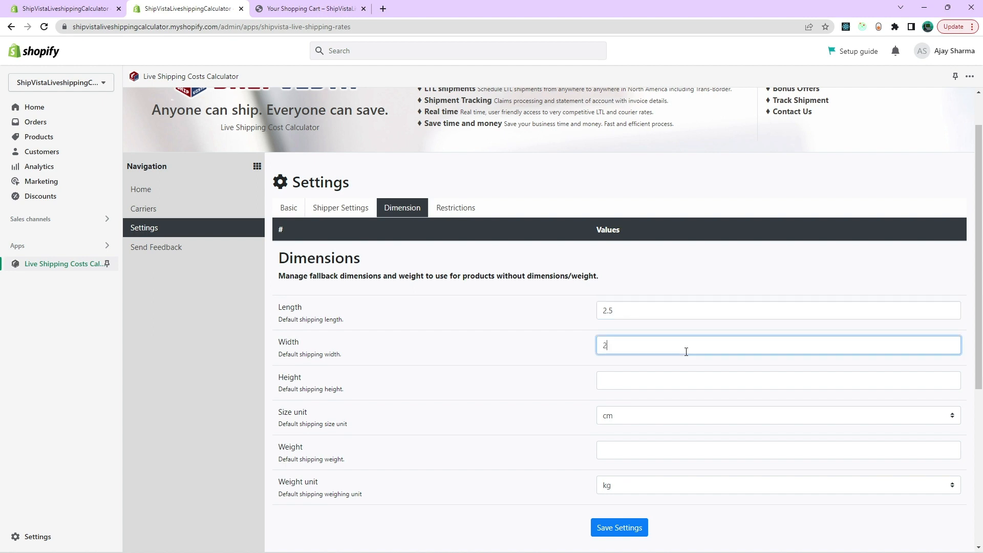
click(661, 379)
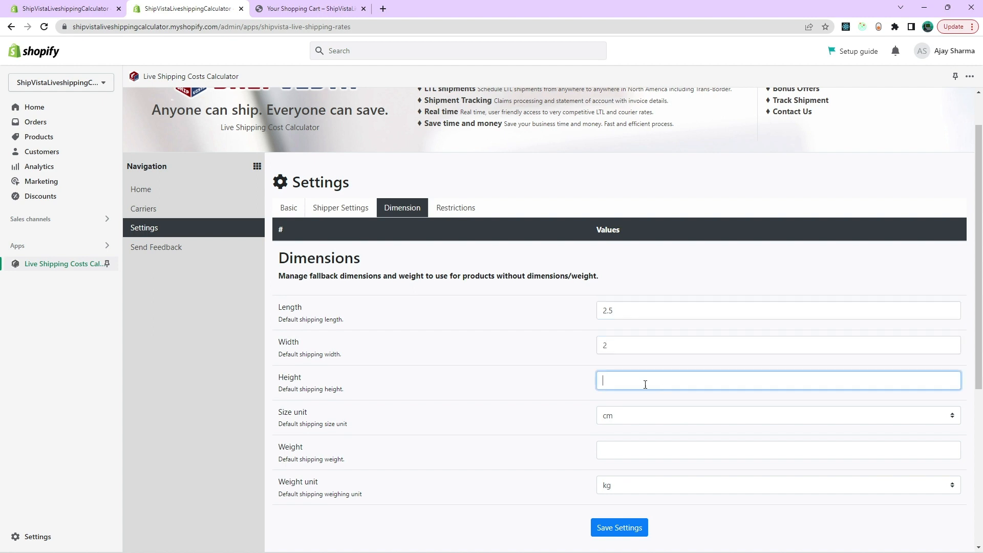
text(1)
Set the fallback weight to 1 kg and save the dimension settings.
click(622, 445)
text(1)
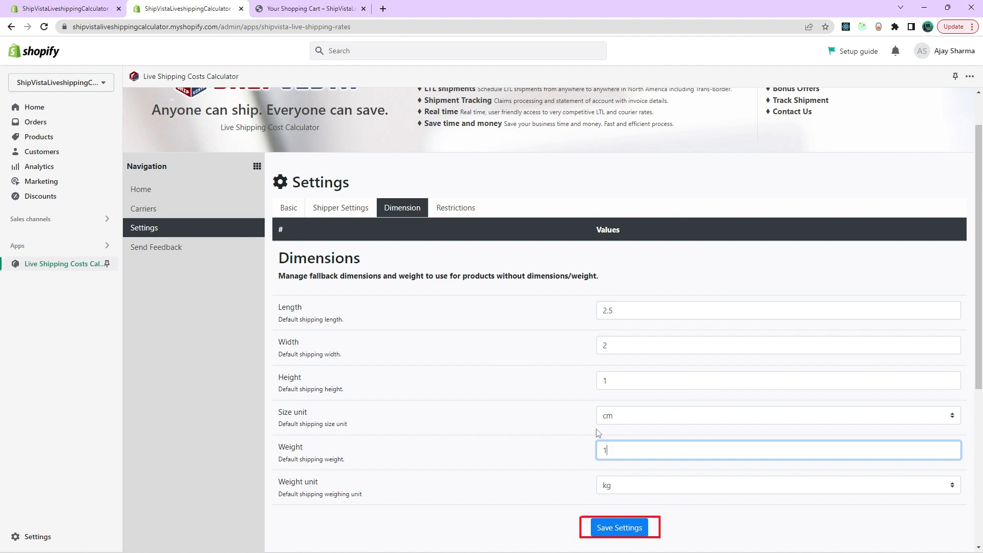
click(600, 533)
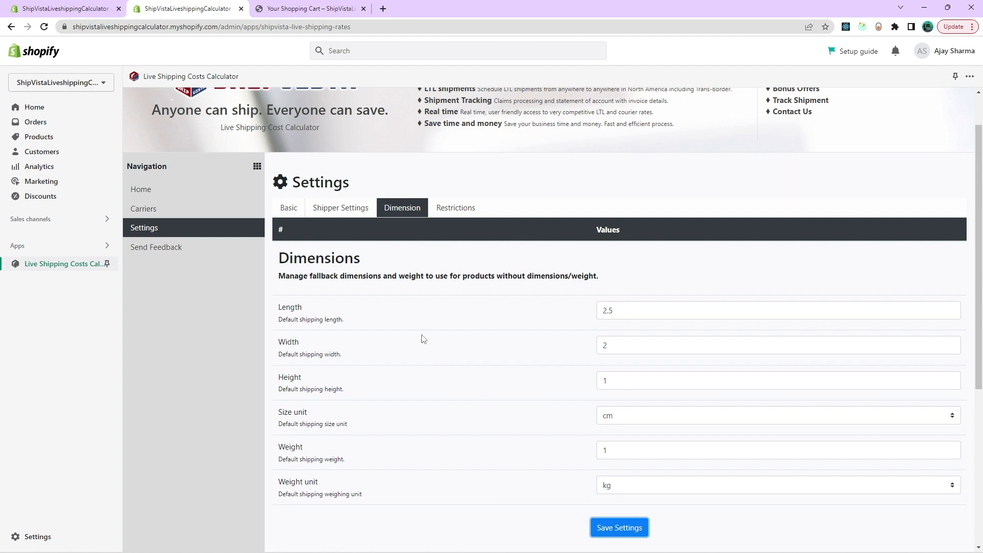
Review the postal code restriction settings and their location format, leaving the restricted locations empty.
scroll(435, 297, up, 1)
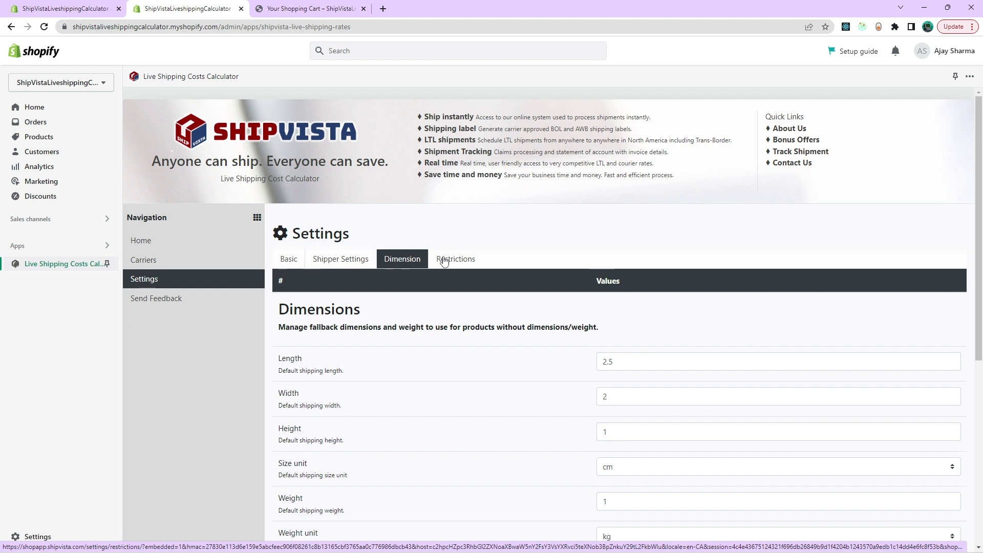
click(444, 260)
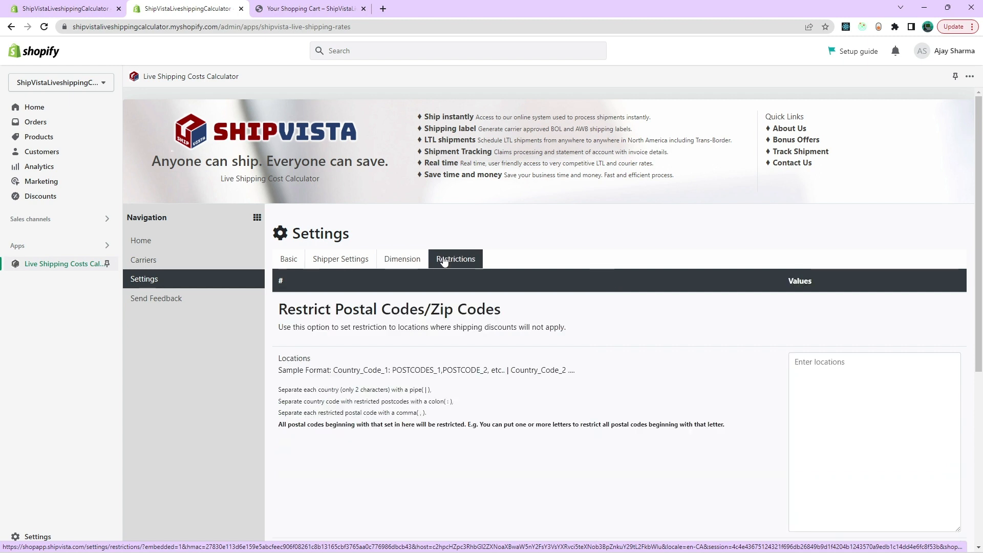
click(835, 425)
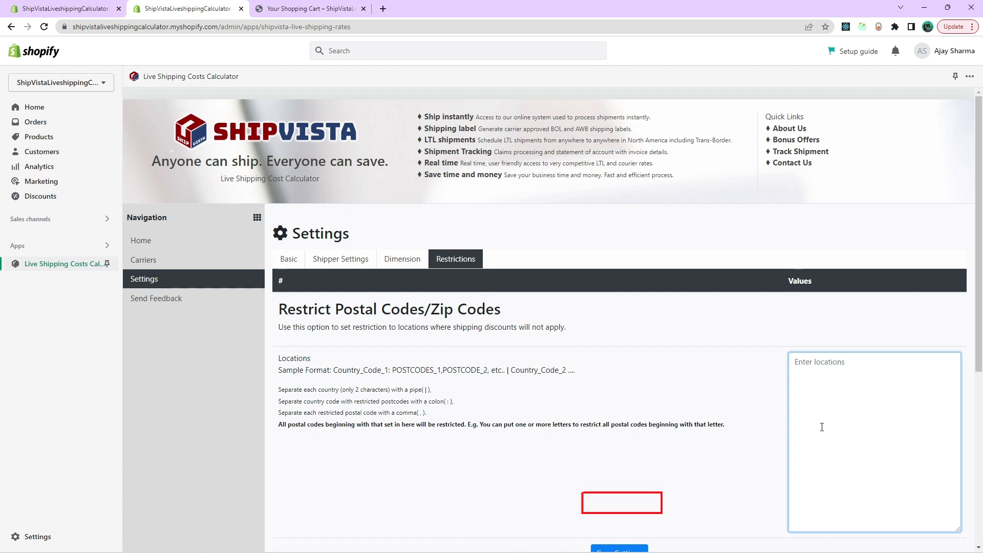
scroll(821, 426, down, 1)
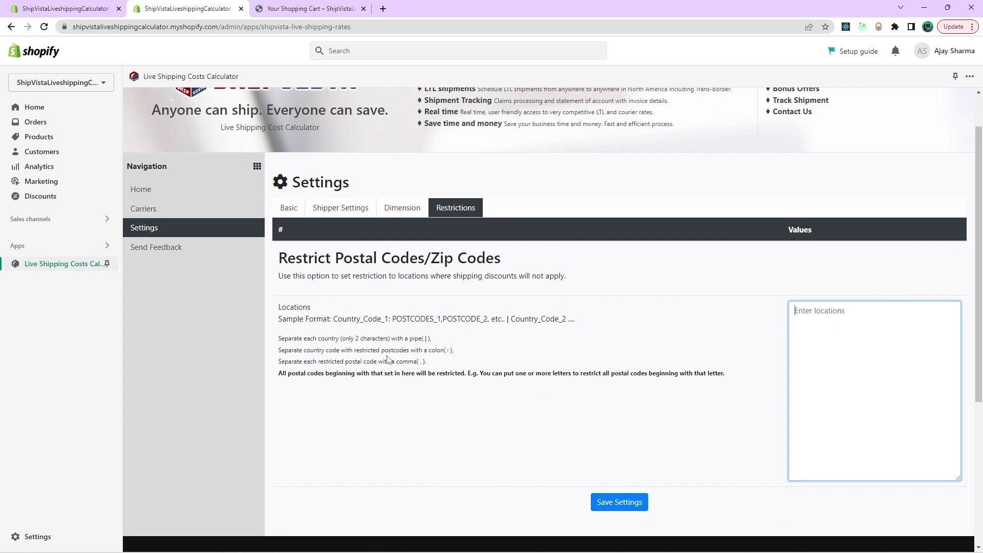
In the storefront cart, raise the Angry Ninja book's quantity to 2, check out and proceed to the shipping options with the prefilled address.
click(323, 9)
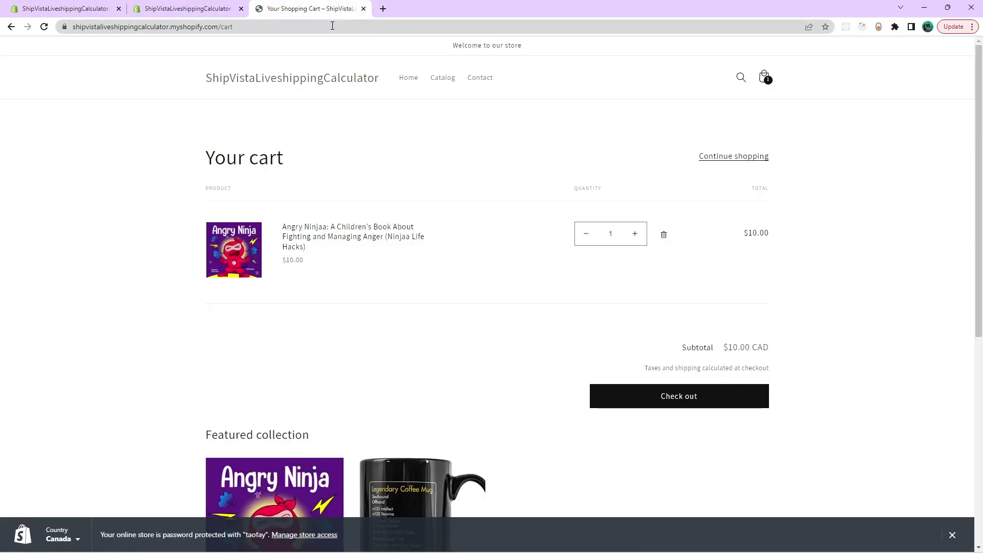
click(635, 234)
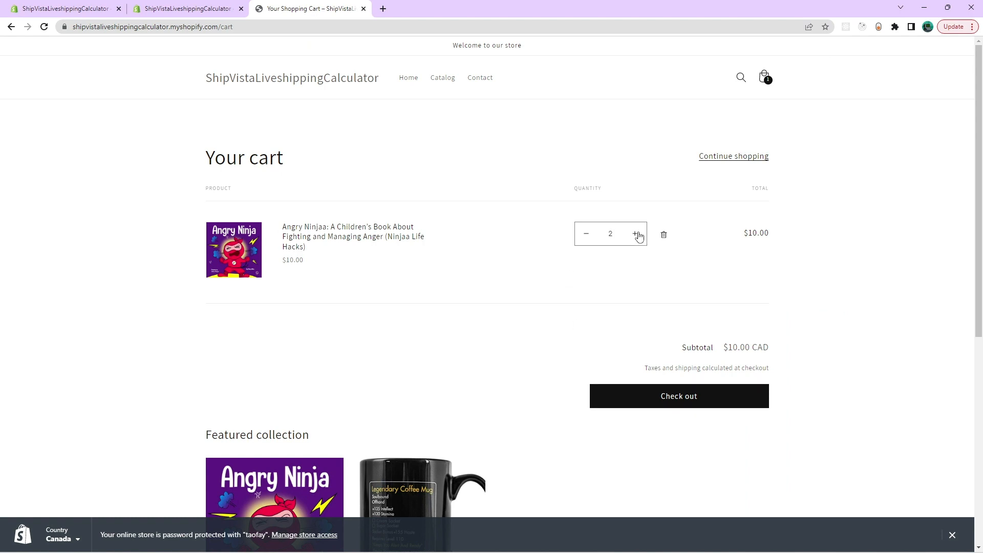
click(654, 401)
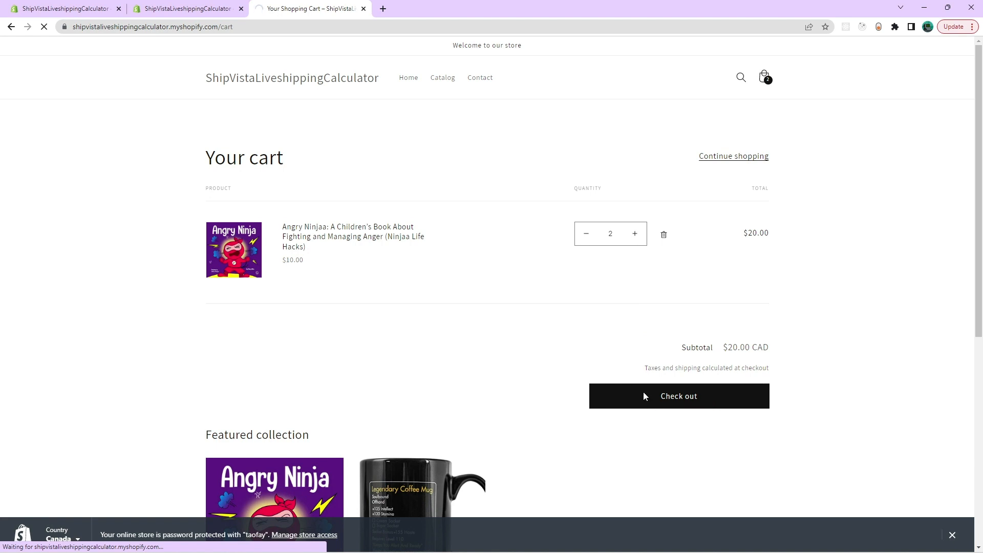
click(481, 404)
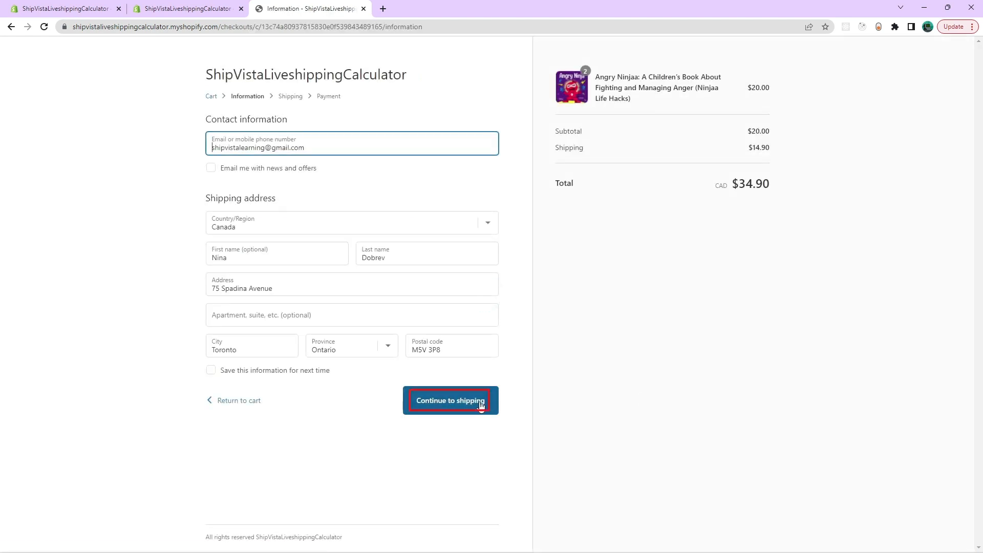